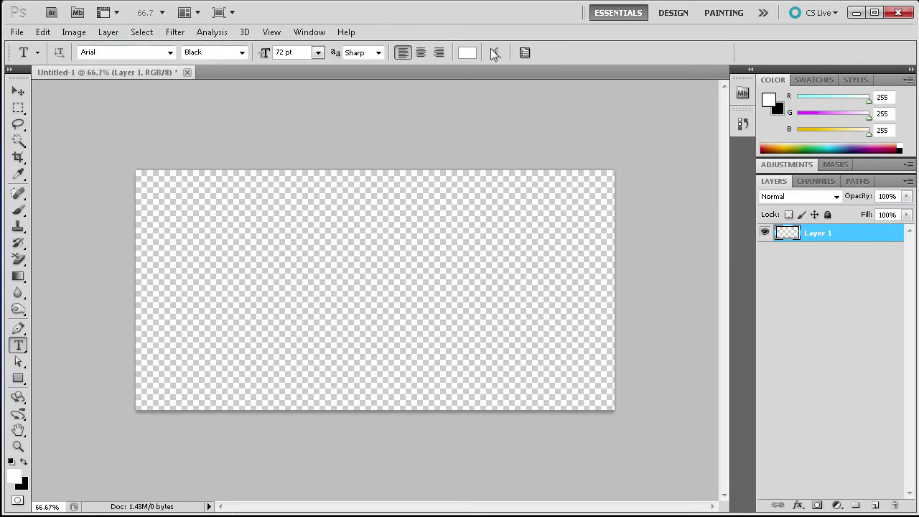
Add the white text 'RCGraphix' to the canvas as a type layer
{"action": "left_click", "coordinate": [247, 283]}
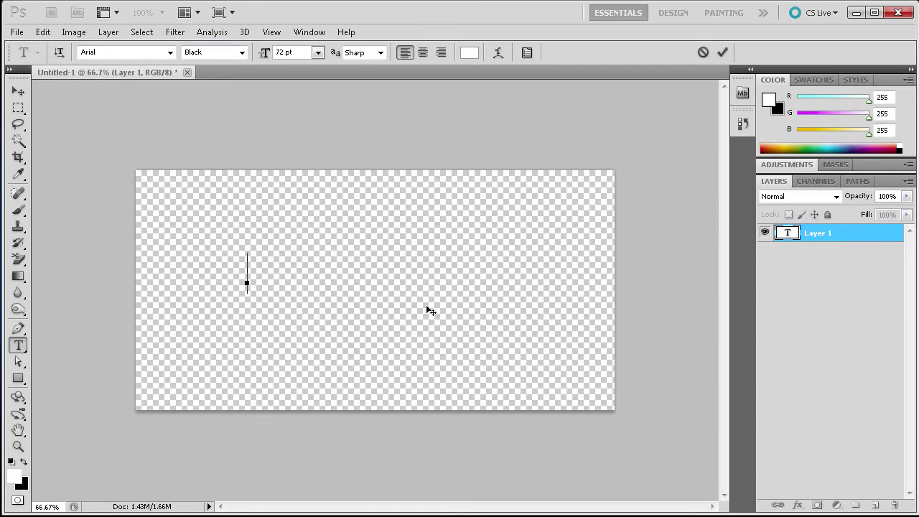
{"action": "type", "text": "RCGr"}
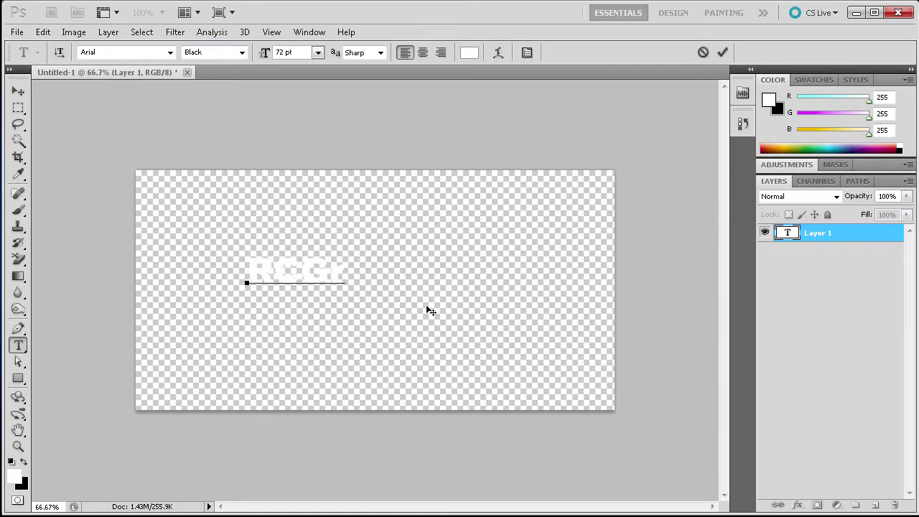
{"action": "type", "text": "aphic"}
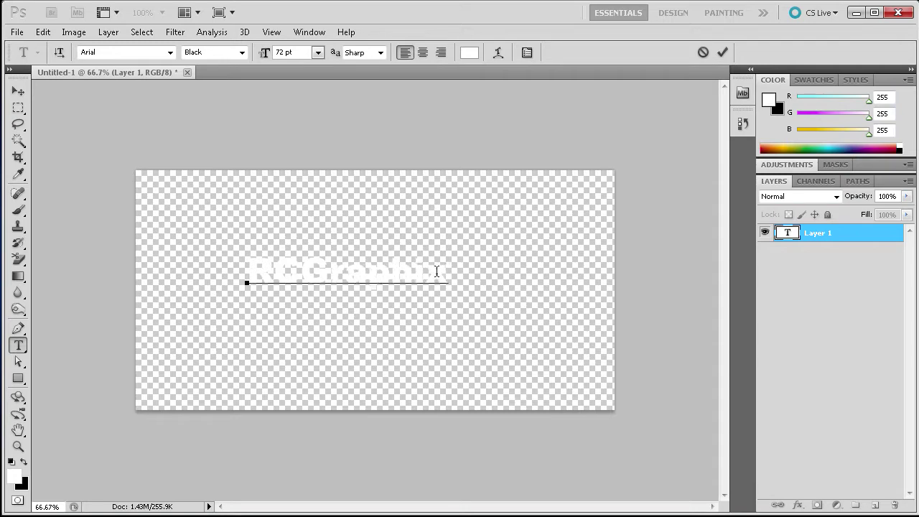
{"action": "left_click", "coordinate": [722, 53]}
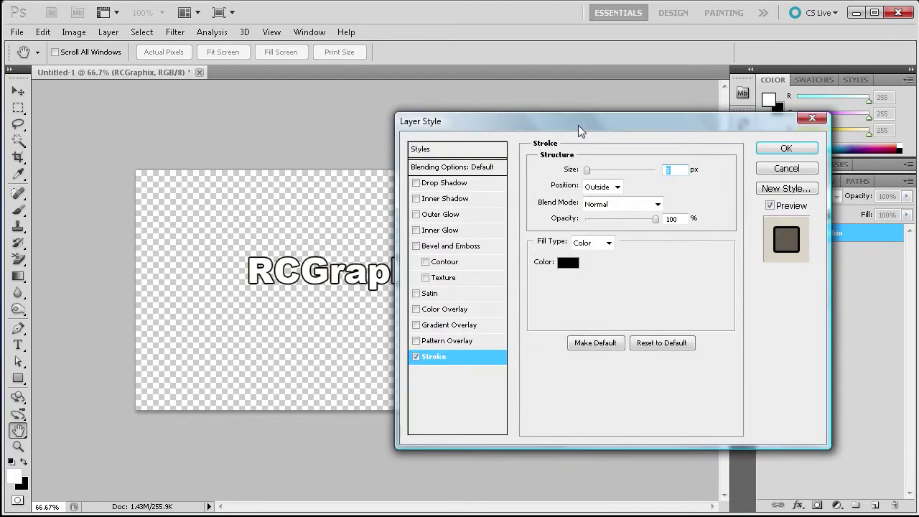
Apply a black Stroke outline, then scale the text to about 207% and move it lower
{"action": "left_click_drag", "start_coordinate": [578, 125], "coordinate": [613, 121]}
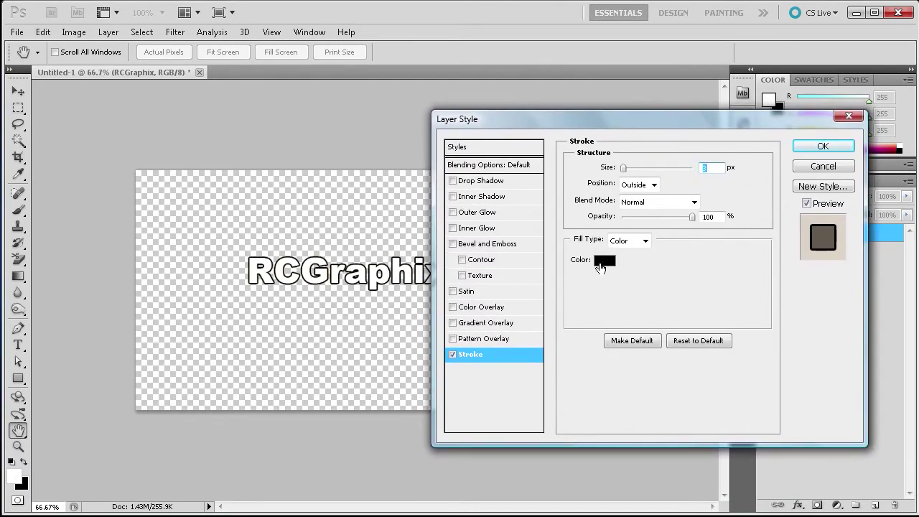
{"action": "left_click", "coordinate": [821, 146]}
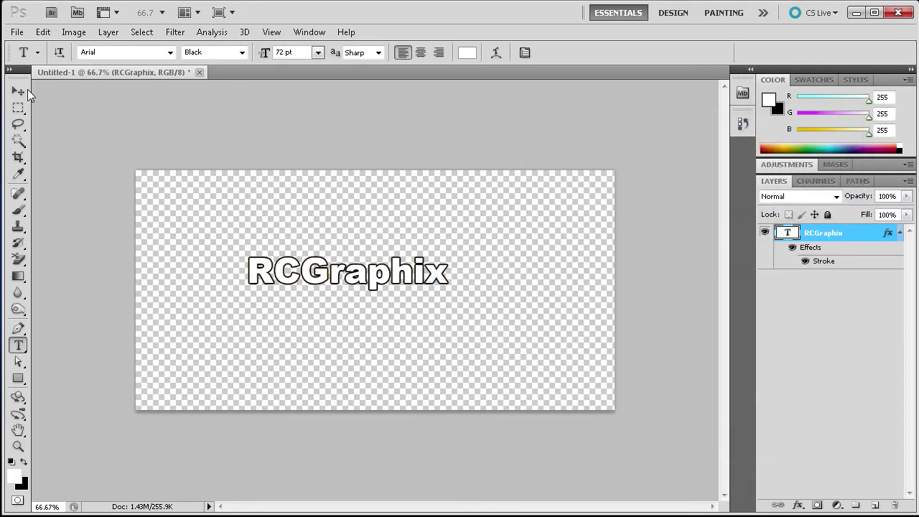
{"action": "left_click", "coordinate": [18, 91]}
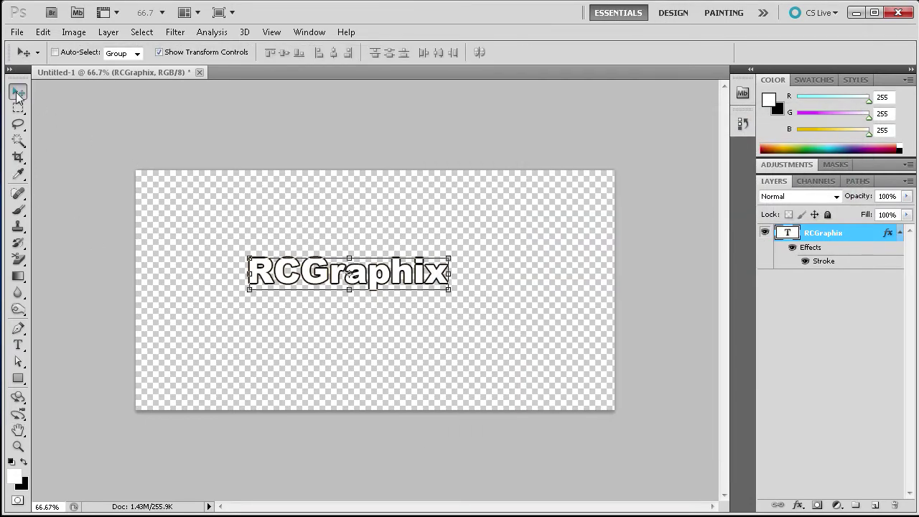
{"action": "left_click_drag", "start_coordinate": [450, 257], "coordinate": [648, 153]}
{"action": "left_click_drag", "start_coordinate": [549, 261], "coordinate": [477, 297]}
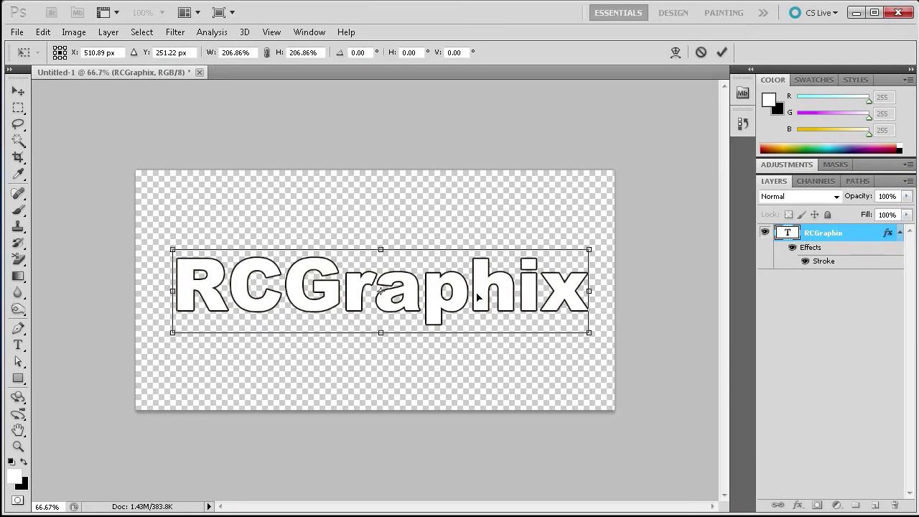
{"action": "left_click", "coordinate": [721, 52]}
{"action": "left_click_drag", "start_coordinate": [502, 305], "coordinate": [494, 303]}
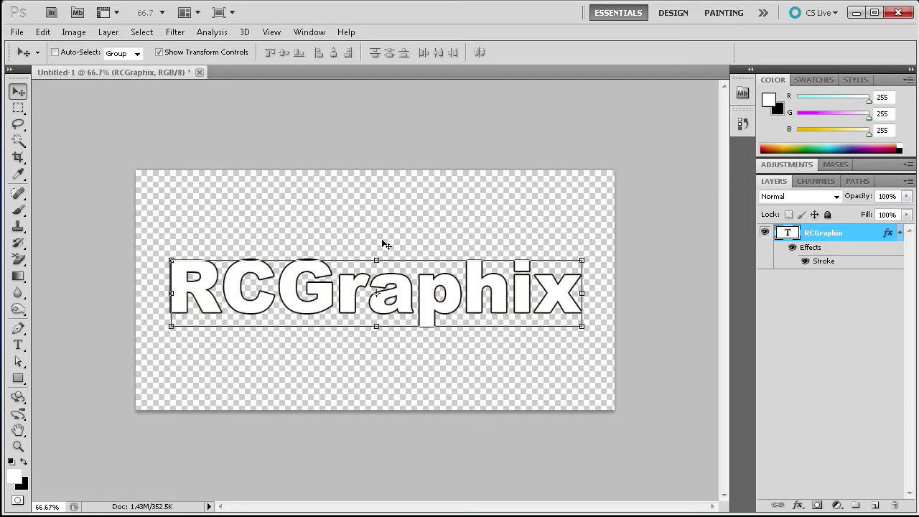
Turn the Stroke effect into a separate 'RCGraphix's Outer Stroke' layer and duplicate it
{"action": "right_click", "coordinate": [887, 233]}
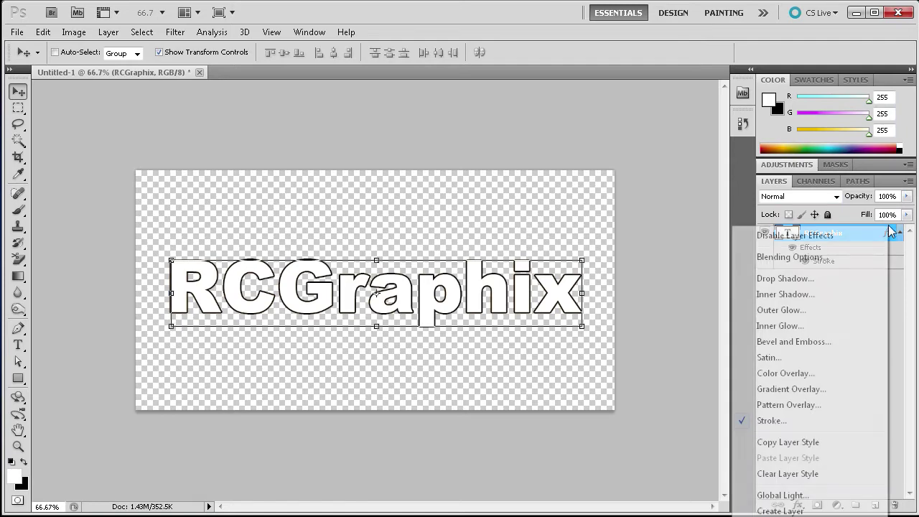
{"action": "left_click", "coordinate": [779, 510]}
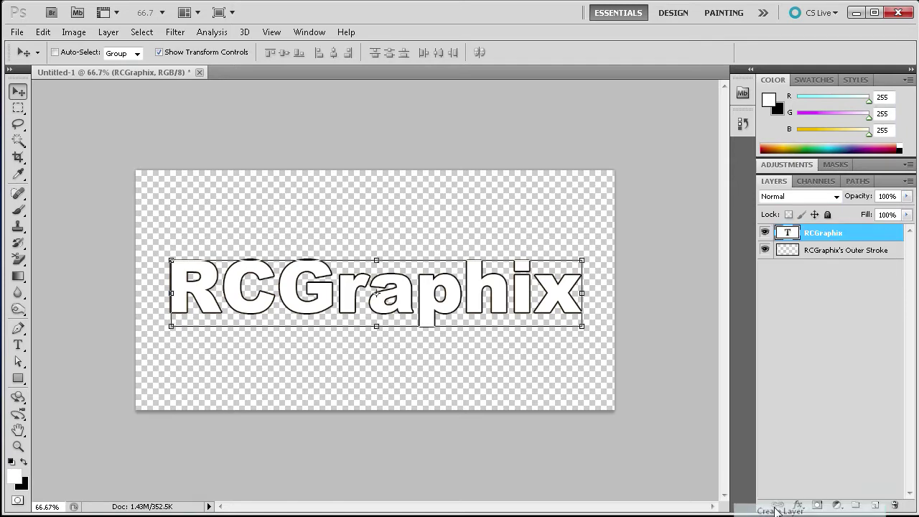
{"action": "left_click", "coordinate": [833, 253]}
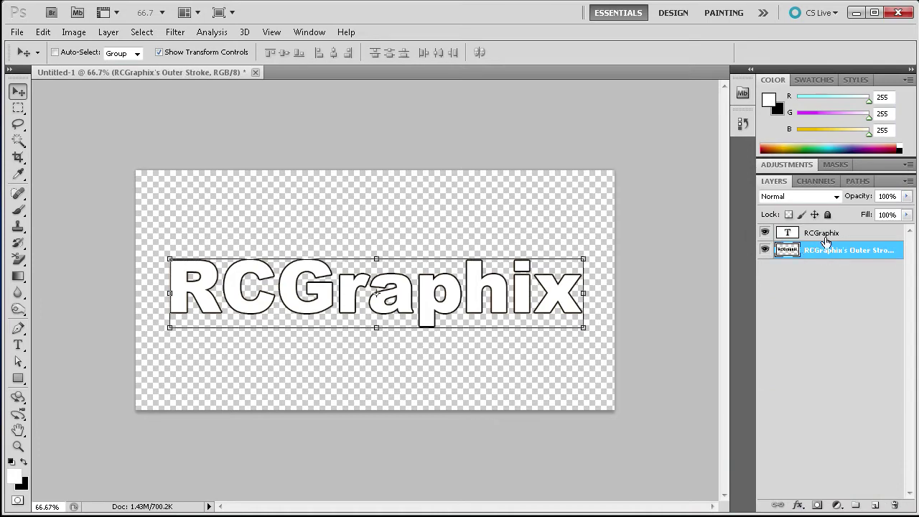
{"action": "left_click", "coordinate": [823, 241]}
{"action": "left_click", "coordinate": [765, 233]}
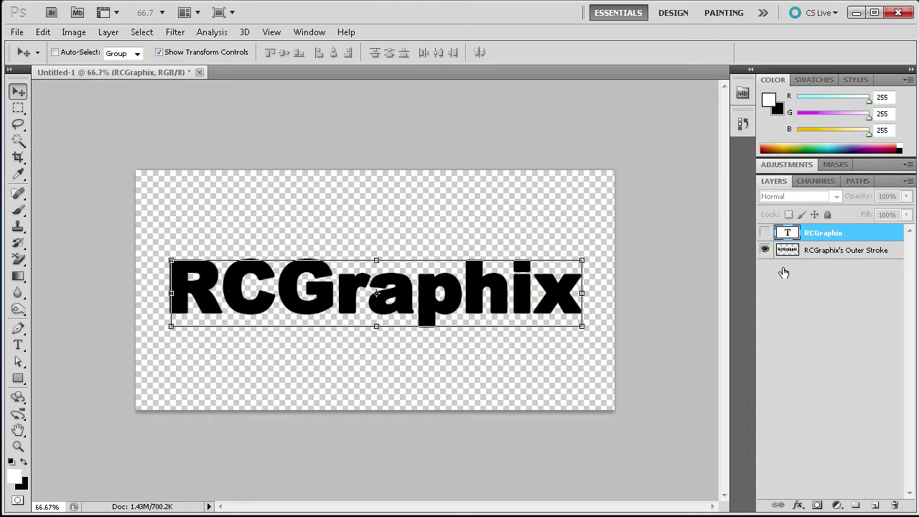
{"action": "left_click", "coordinate": [765, 233]}
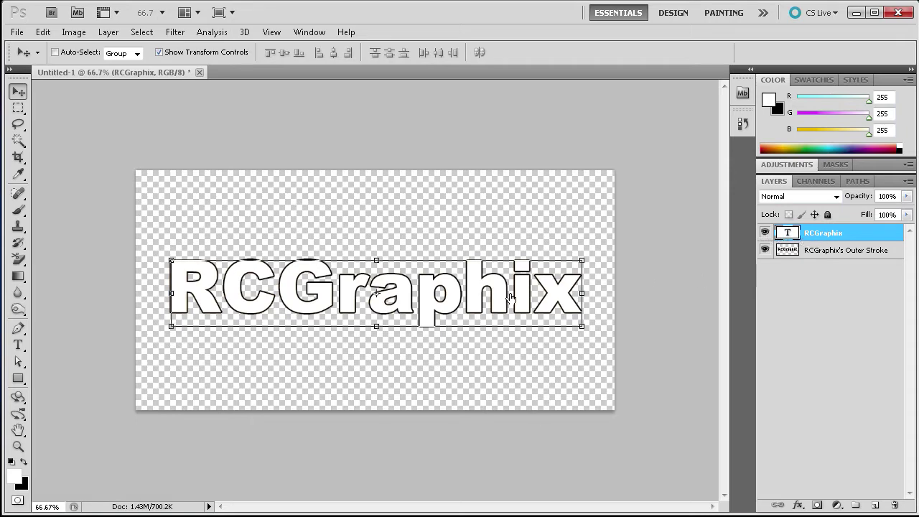
{"action": "left_click", "coordinate": [834, 256]}
{"action": "mouse_move", "coordinate": [833, 257]}
{"action": "left_mouse_down"}
{"action": "mouse_move", "coordinate": [840, 421]}
{"action": "mouse_move", "coordinate": [840, 300]}
{"action": "mouse_move", "coordinate": [883, 494]}
{"action": "mouse_move", "coordinate": [875, 506]}
{"action": "left_mouse_up"}
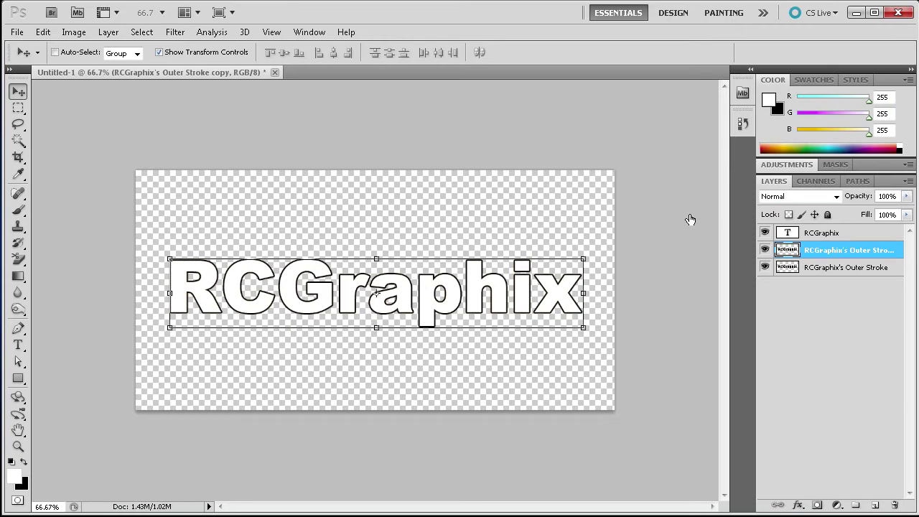
Offset the stroke copy slightly down and left with a free transform
{"action": "key", "text": "ctrl+t"}
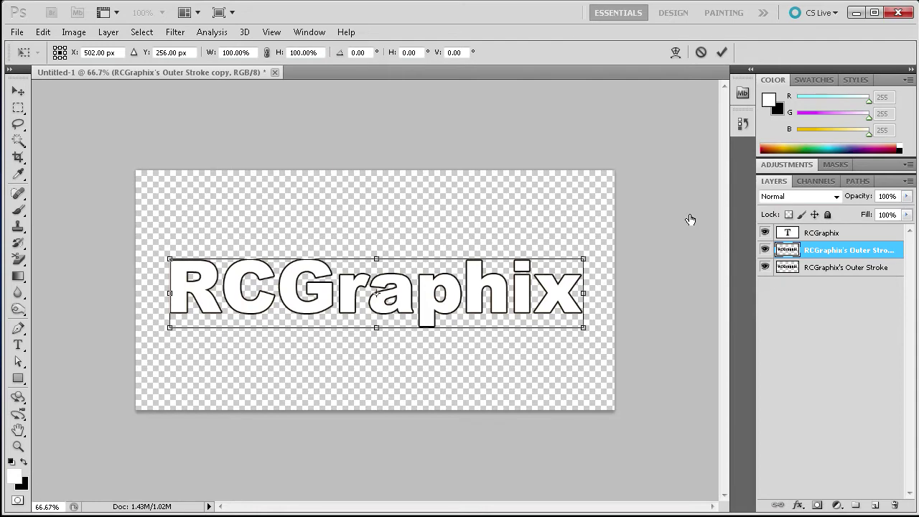
{"action": "key", "text": "Down"}
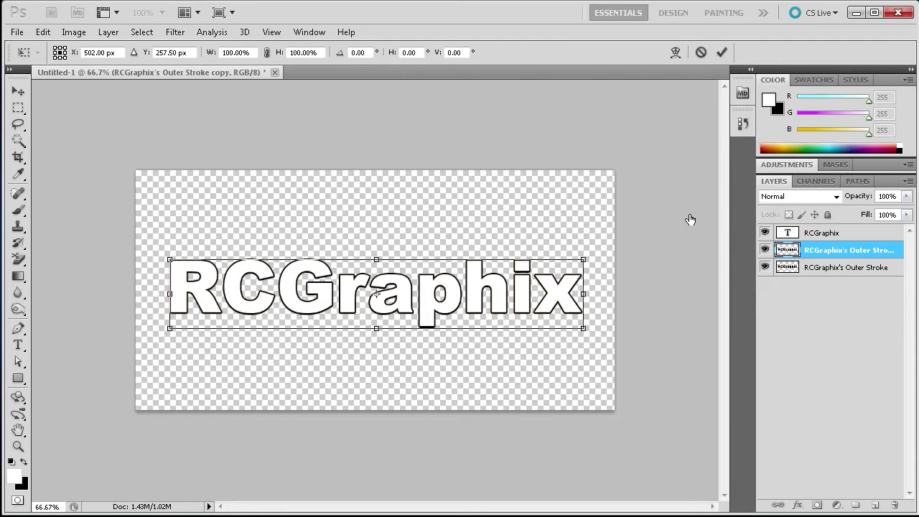
{"action": "key", "text": "Left"}
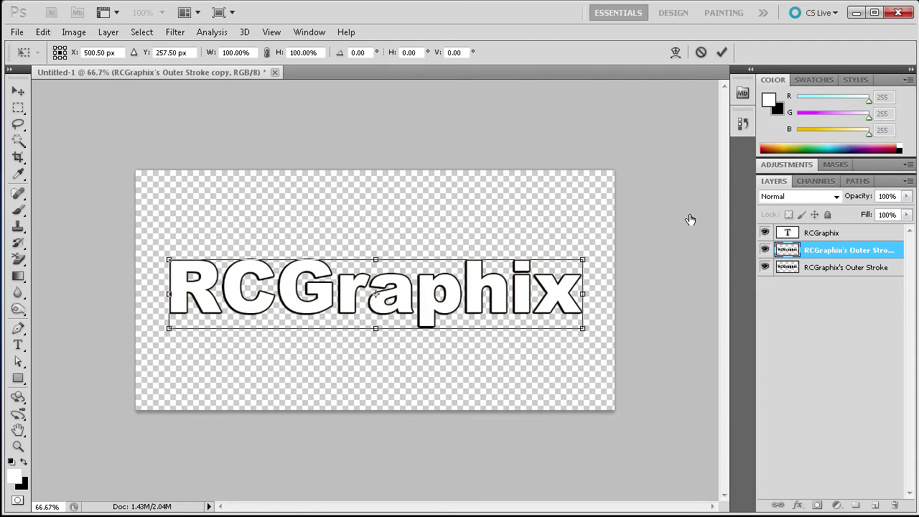
{"action": "left_click", "coordinate": [722, 52]}
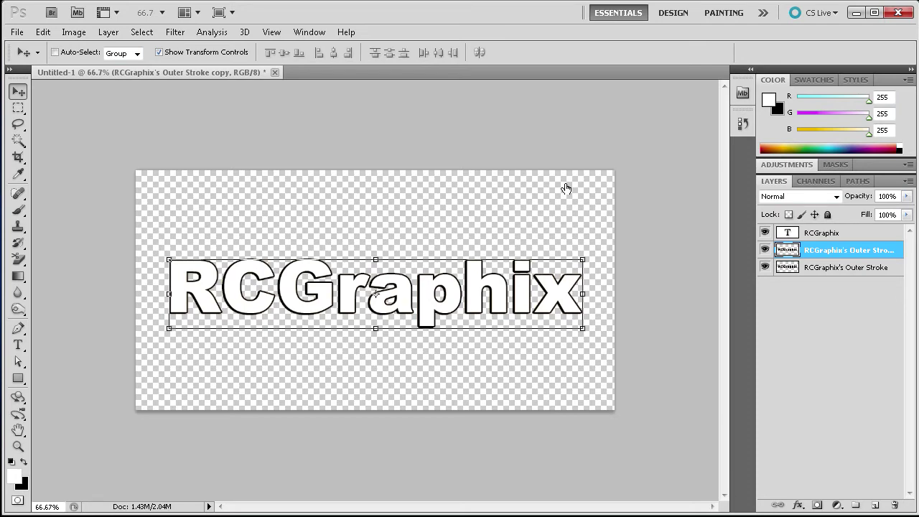
Repeat the offset transform to stack copies up to 'Outer Stroke copy 12'
{"action": "key", "text": "alt+Down"}
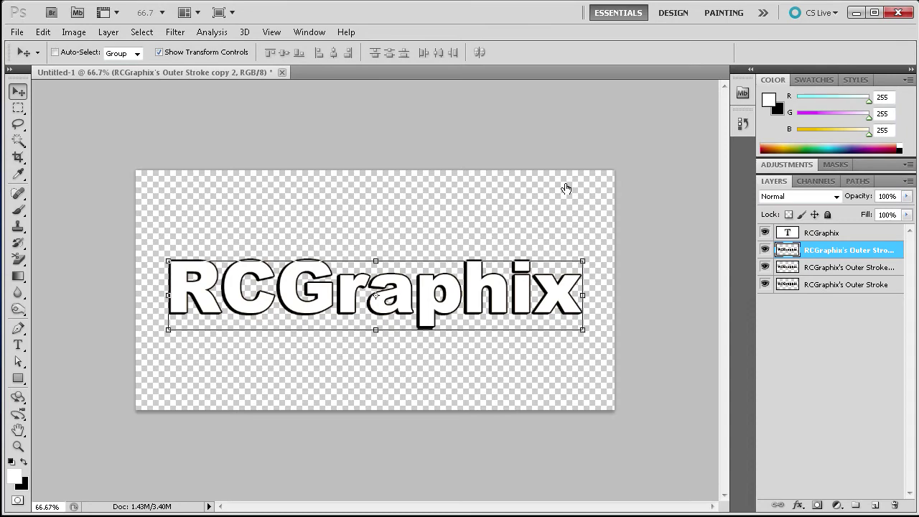
{"action": "key", "text": "ctrl+alt+shift+t"}
{"action": "key", "text": "ctrl+alt+shift+t"}
{"action": "key", "text": "ctrl+alt+shift+t"}
{"action": "key", "text": "ctrl+alt+shift+t"}
{"action": "key", "text": "ctrl+alt+shift+t"}
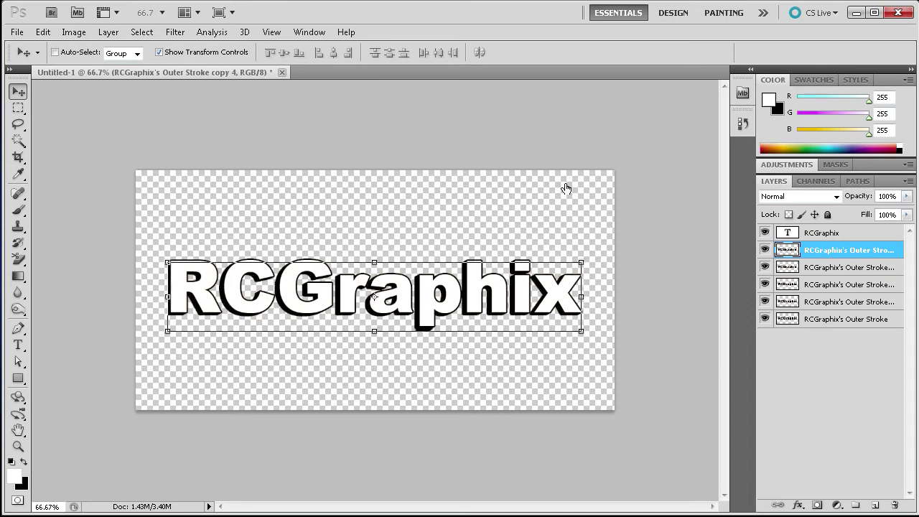
{"action": "key", "text": "ctrl+alt+shift+t"}
{"action": "key", "text": "ctrl+alt+shift+t"}
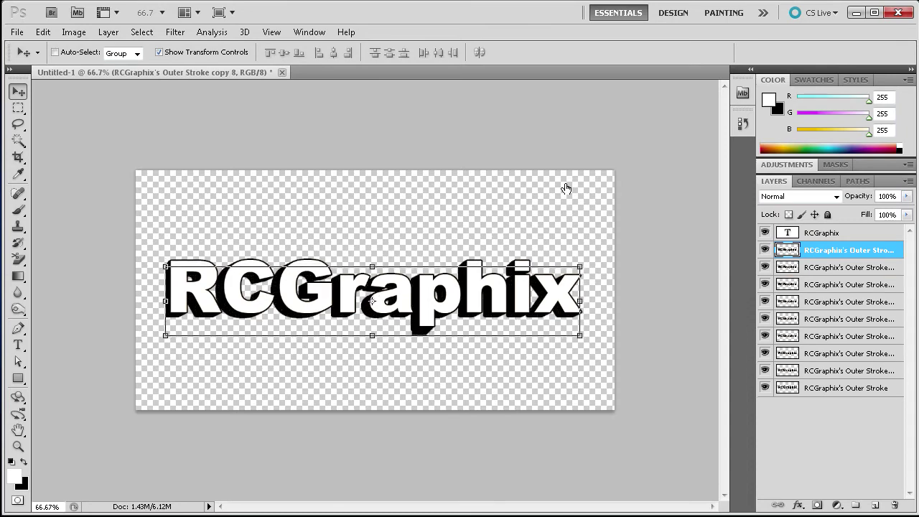
{"action": "key", "text": "ctrl+alt+shift+t"}
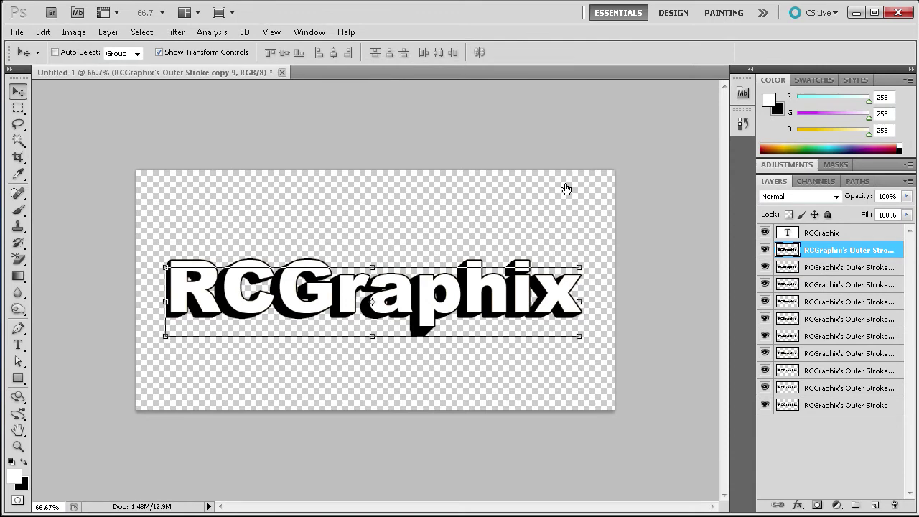
{"action": "key", "text": "ctrl+alt+shift+t"}
{"action": "key", "text": "ctrl+alt+shift+t"}
{"action": "key", "text": "ctrl+alt+shift+t"}
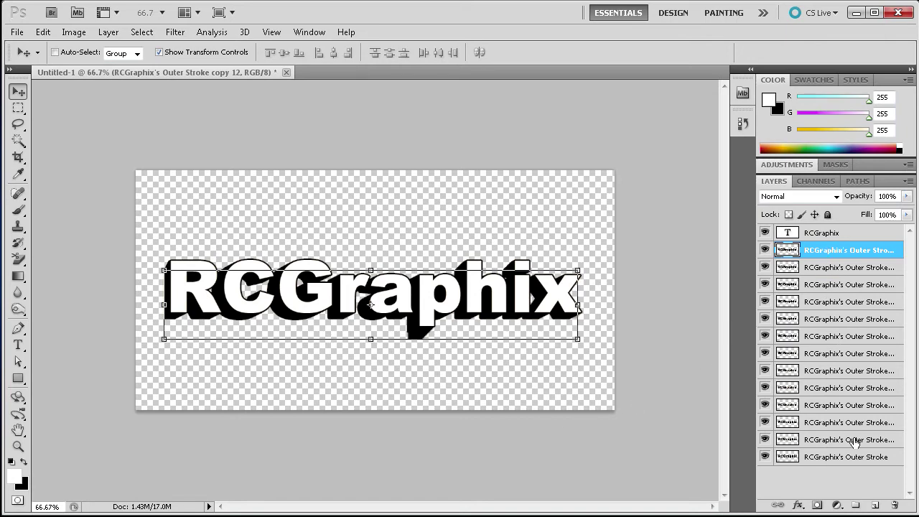
Select all thirteen Outer Stroke layers and merge them with Ctrl+E
{"action": "left_click", "coordinate": [840, 457], "text": "shift"}
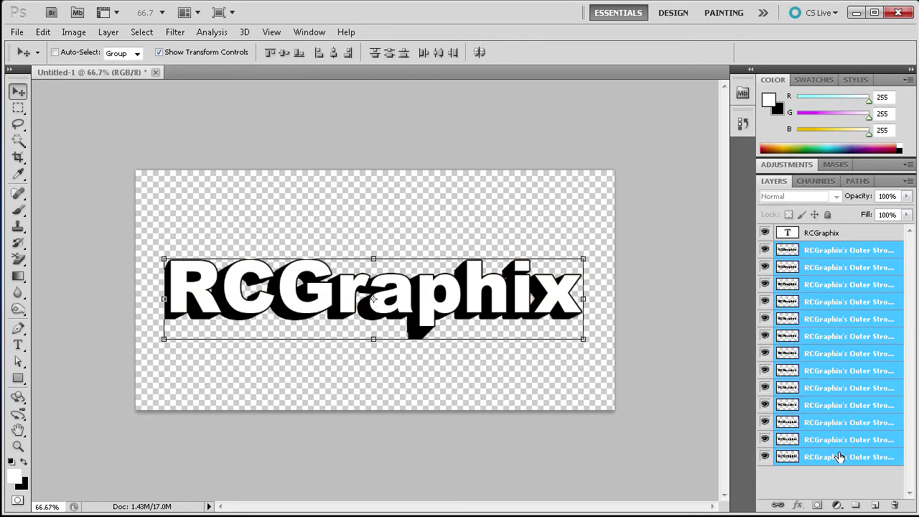
{"action": "left_click", "coordinate": [829, 253]}
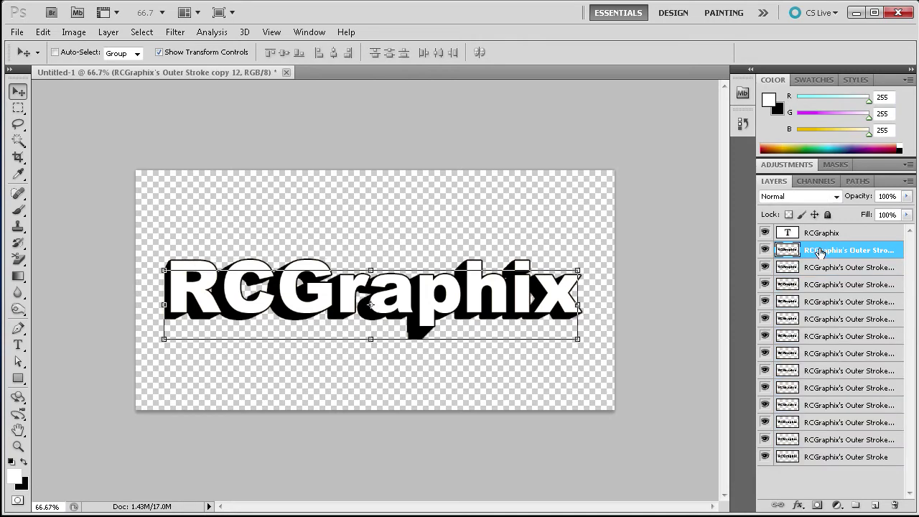
{"action": "left_click", "coordinate": [841, 457], "text": "shift"}
{"action": "right_click", "coordinate": [829, 302]}
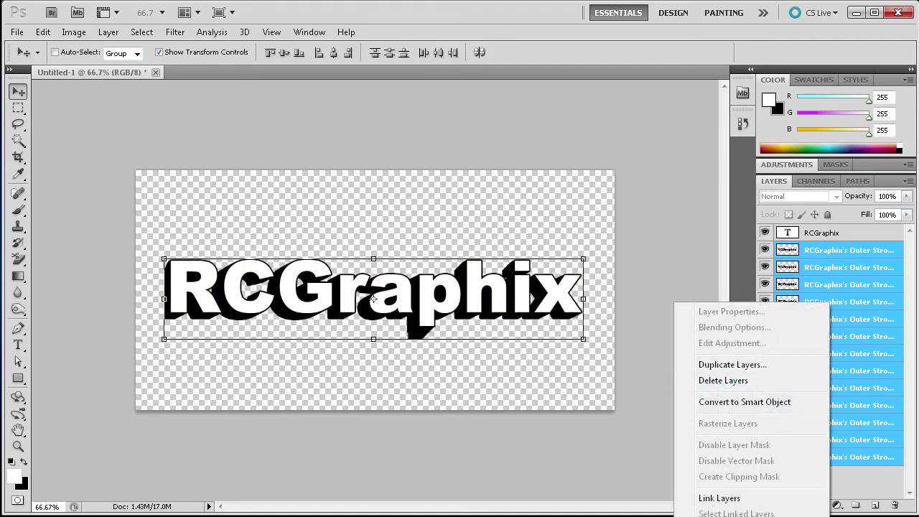
{"action": "key", "text": "ctrl+e"}
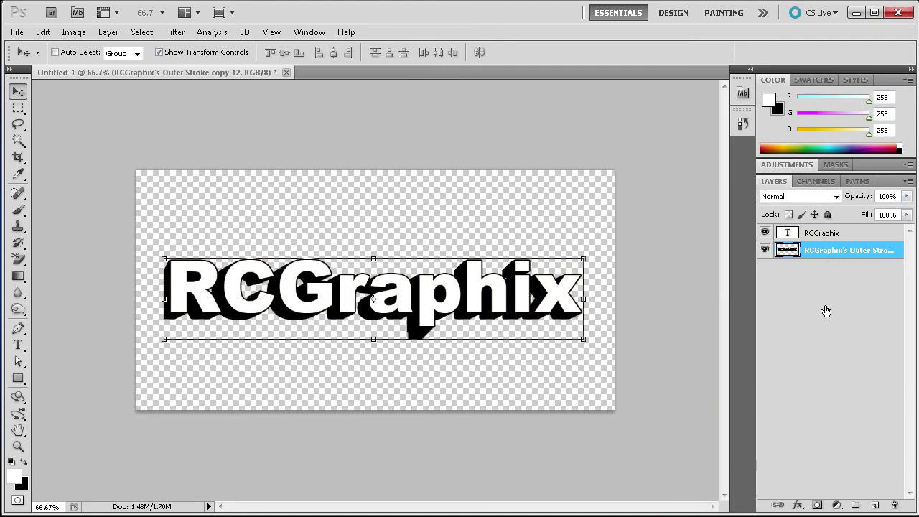
Toggle the merged stroke layer's visibility to check the extrusion, then deselect it
{"action": "left_click", "coordinate": [822, 312]}
{"action": "left_click", "coordinate": [775, 255]}
{"action": "left_click", "coordinate": [765, 249]}
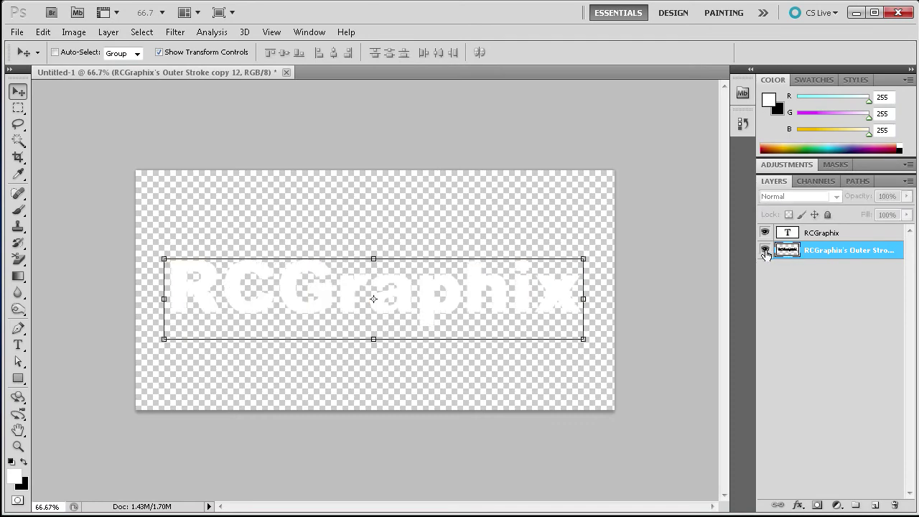
{"action": "left_click", "coordinate": [765, 250]}
{"action": "left_click", "coordinate": [789, 409]}
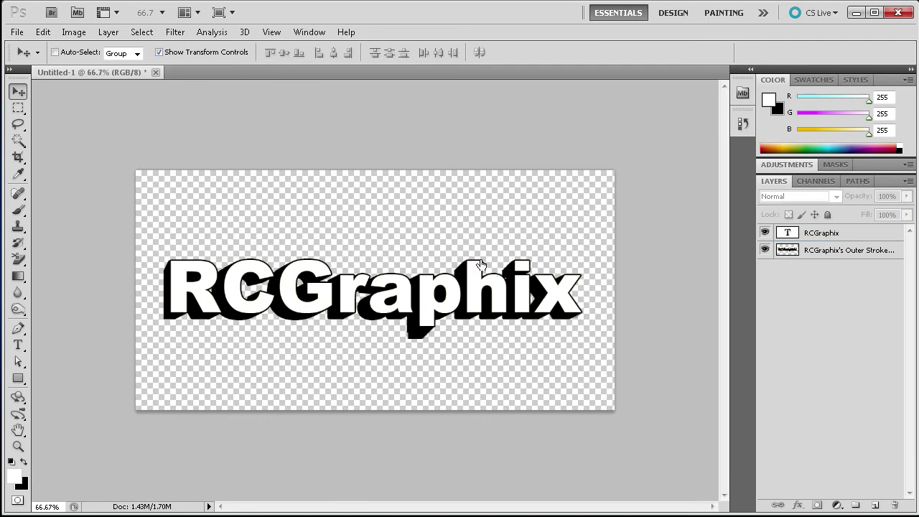
{"action": "left_click", "coordinate": [850, 251]}
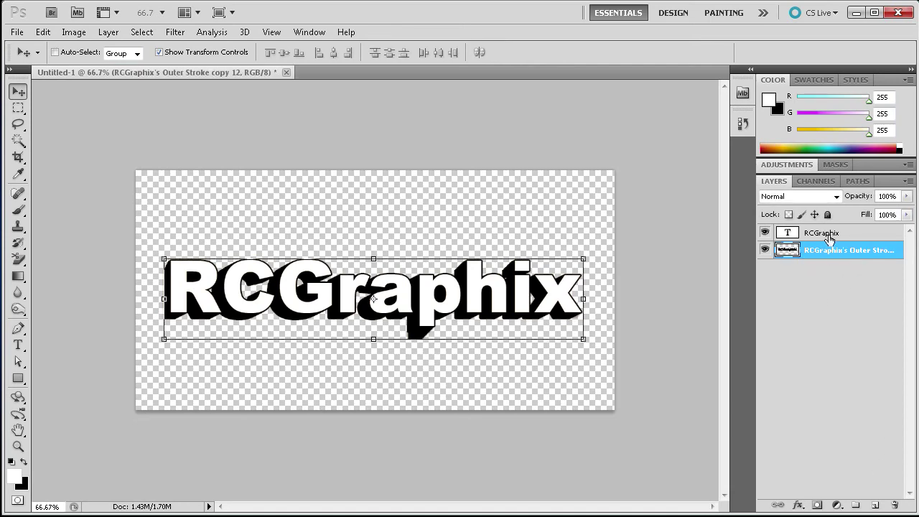
{"action": "left_click", "coordinate": [799, 288]}
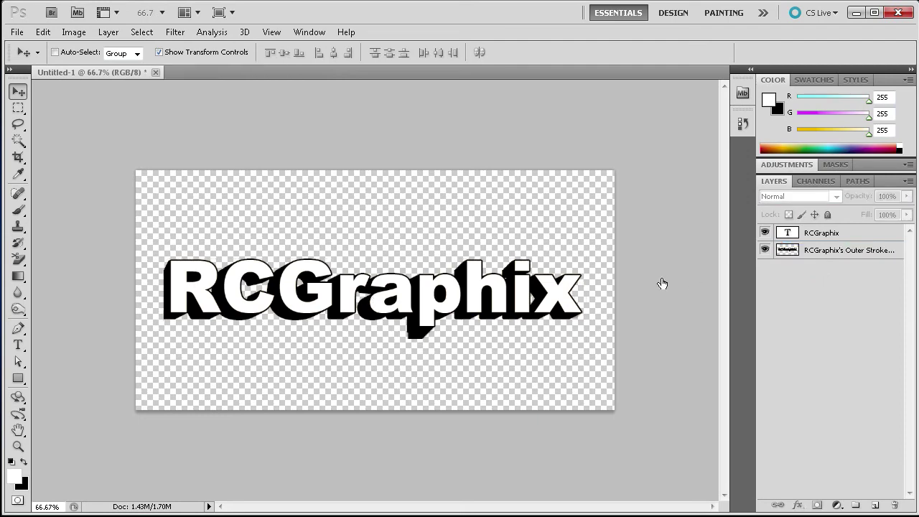